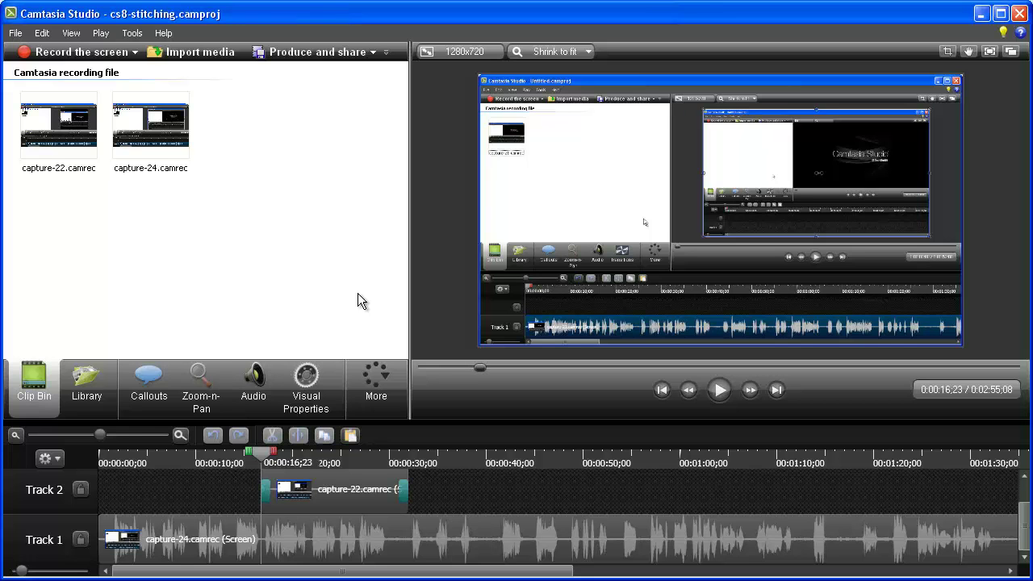
Delete the capture-22.camrec clip from Track 2
{"action": "left_click", "coordinate": [297, 488]}
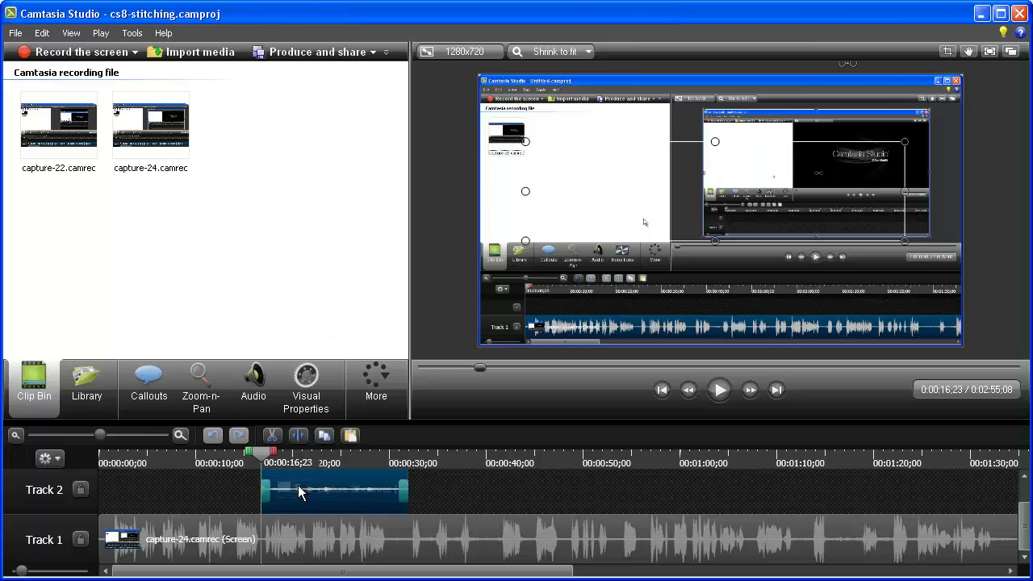
{"action": "key", "text": "Delete"}
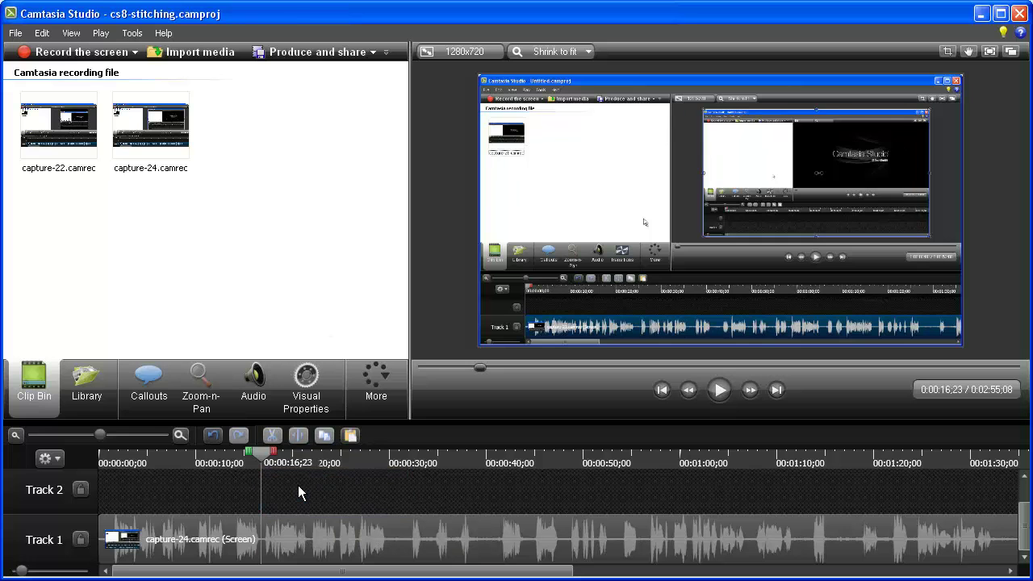
{"action": "left_click", "coordinate": [68, 143]}
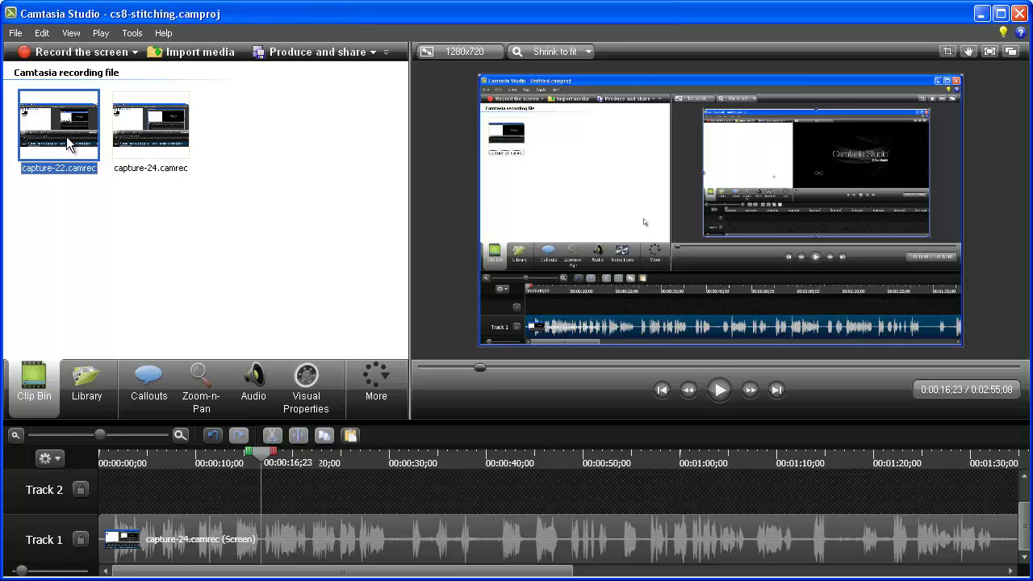
{"action": "left_click", "coordinate": [135, 139]}
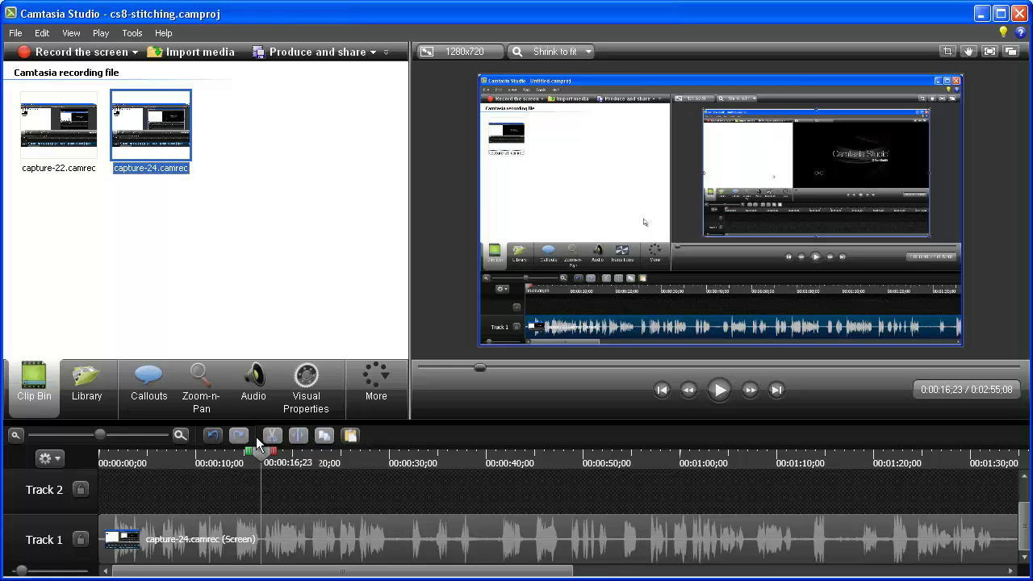
Preview a short stretch of the capture-24 recording on Track 1, starting at about 00:00:17;01
{"action": "mouse_move", "coordinate": [258, 454]}
{"action": "left_mouse_down"}
{"action": "mouse_move", "coordinate": [281, 461]}
{"action": "mouse_move", "coordinate": [269, 458]}
{"action": "left_mouse_up"}
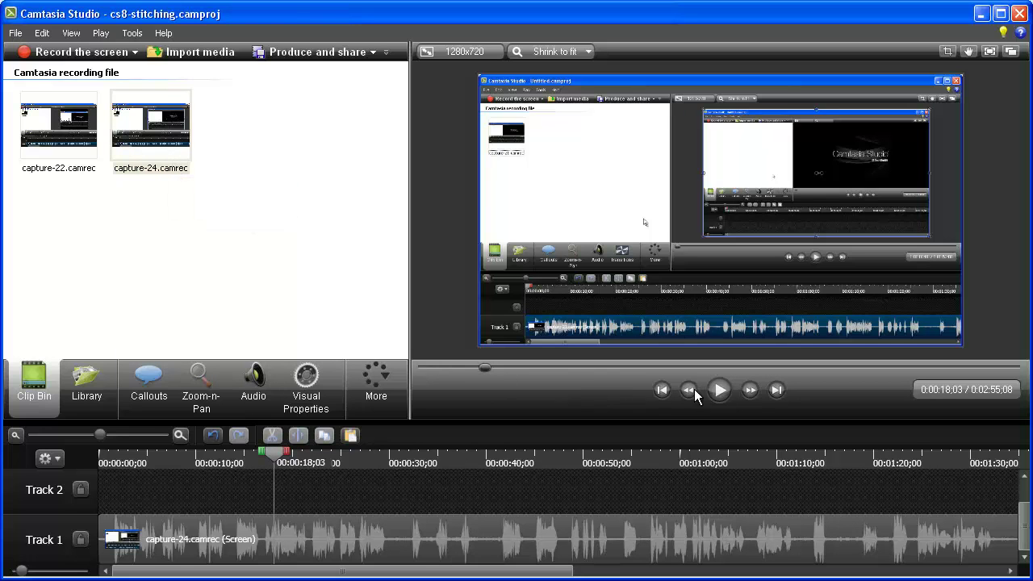
{"action": "left_click_drag", "start_coordinate": [275, 453], "coordinate": [265, 462]}
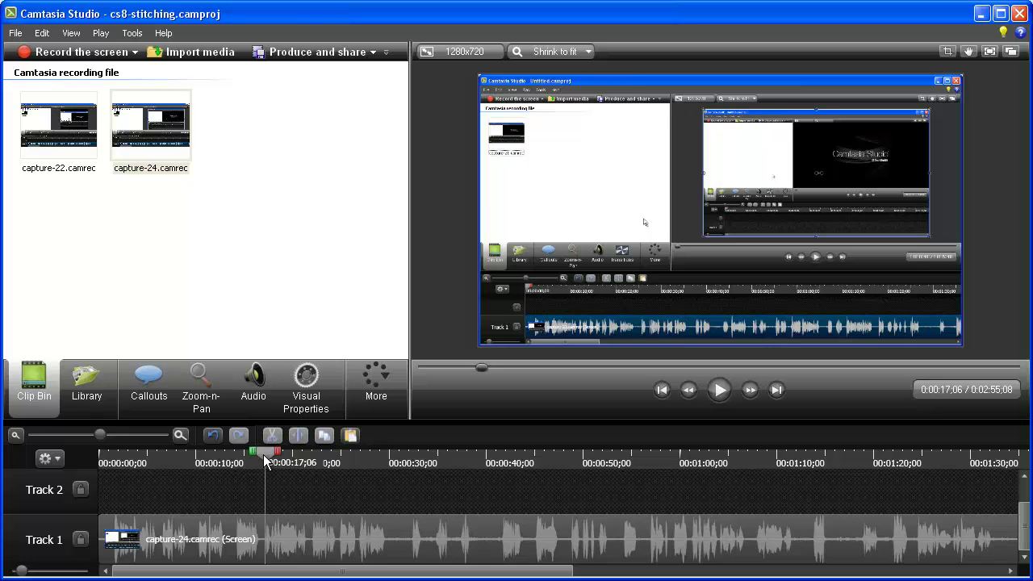
{"action": "left_click_drag", "start_coordinate": [265, 460], "coordinate": [263, 460]}
{"action": "left_click", "coordinate": [270, 522]}
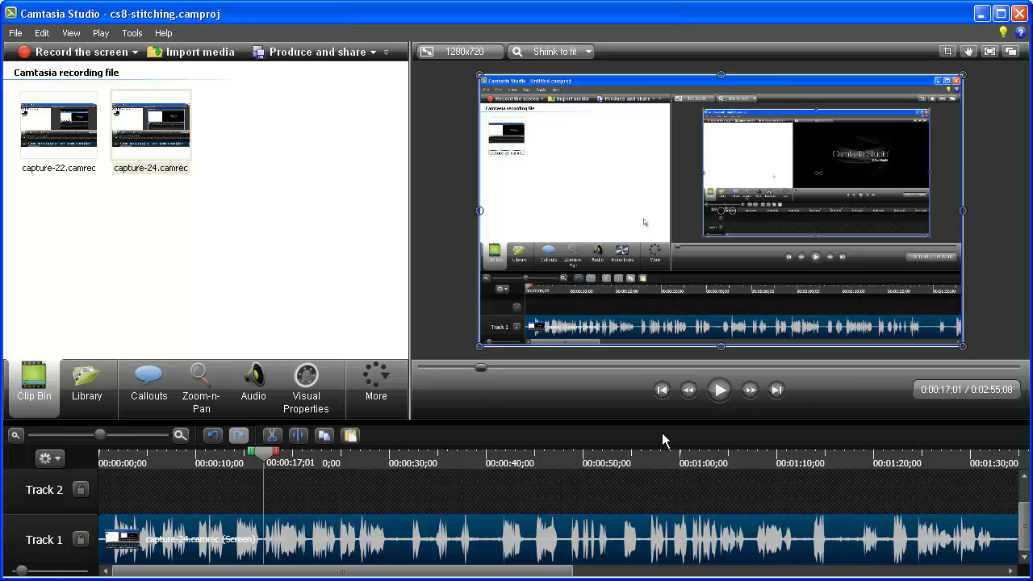
{"action": "left_click", "coordinate": [720, 392]}
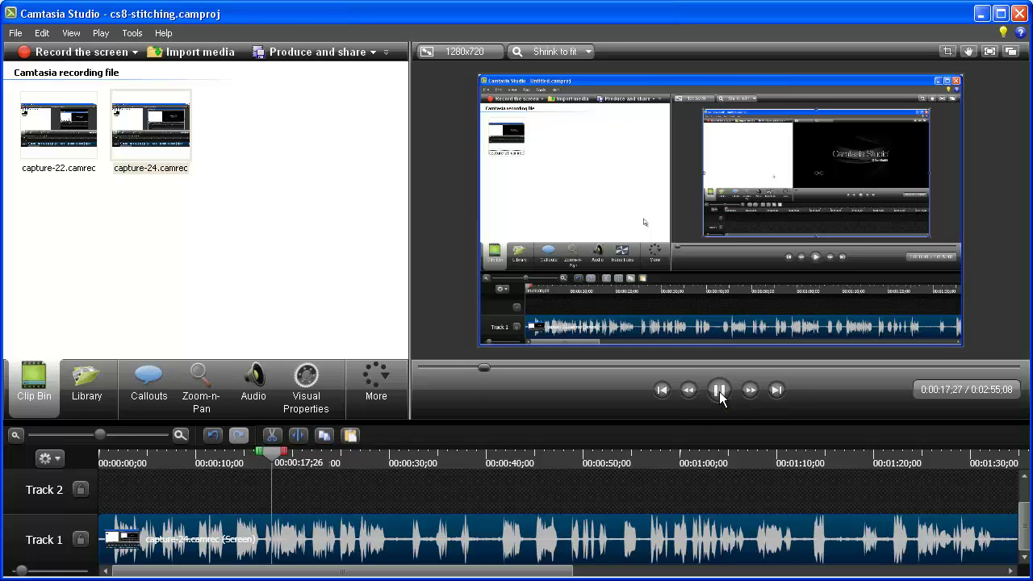
{"action": "left_click", "coordinate": [720, 392]}
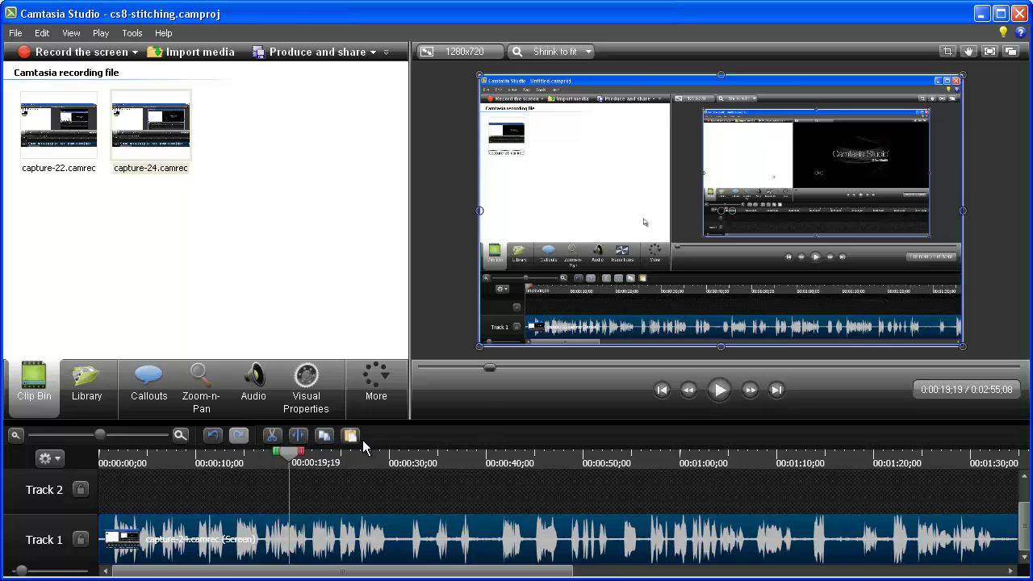
Add capture-22.camrec to the timeline above the capture-24 recording, starting at 00:00:16;24
{"action": "left_click_drag", "start_coordinate": [289, 454], "coordinate": [265, 477]}
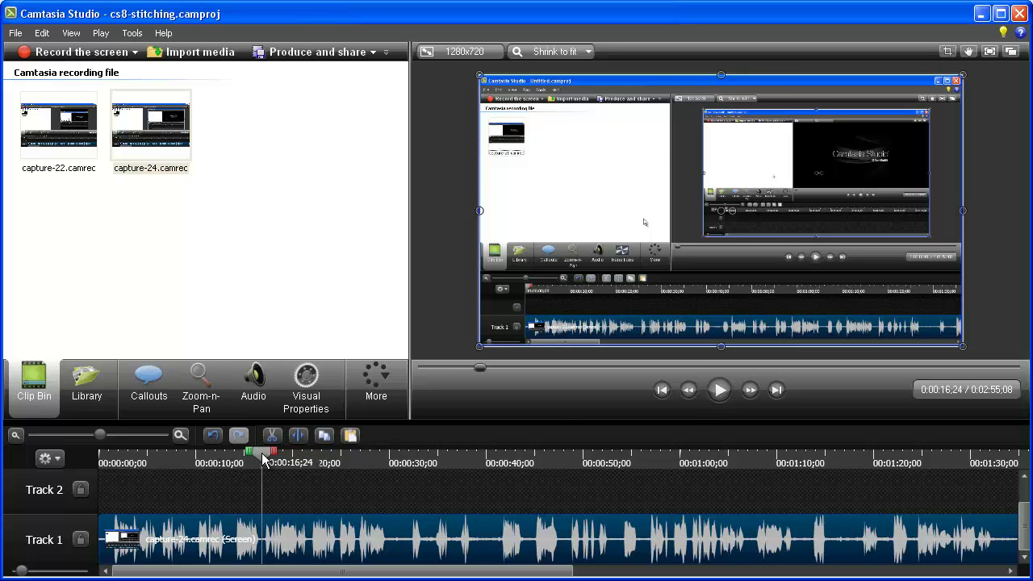
{"action": "left_click", "coordinate": [62, 129]}
{"action": "right_click", "coordinate": [61, 130]}
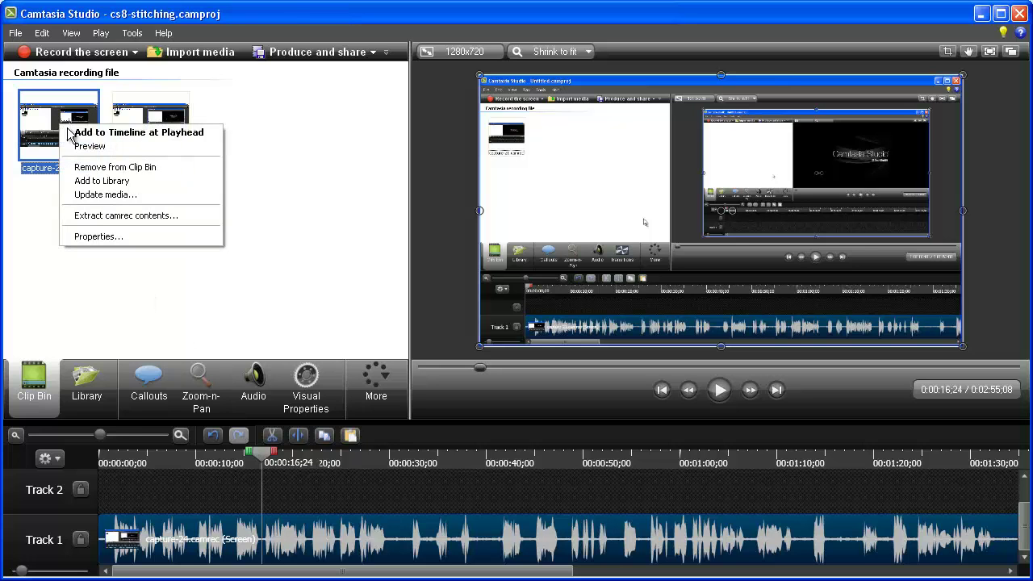
{"action": "left_click", "coordinate": [126, 134]}
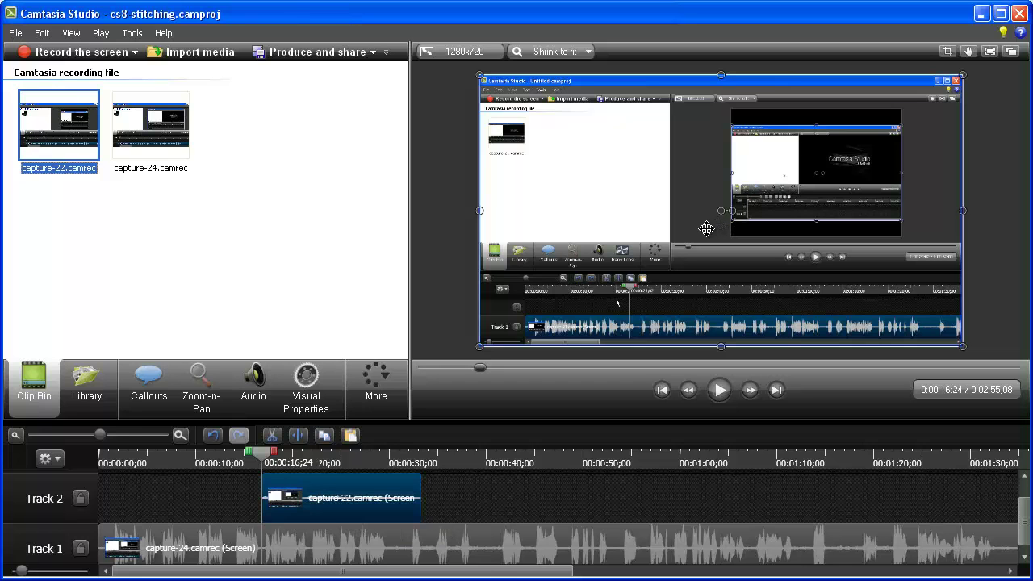
Separate the video and audio of the capture-22 clip and cut its audio from Track 3
{"action": "left_click", "coordinate": [332, 500]}
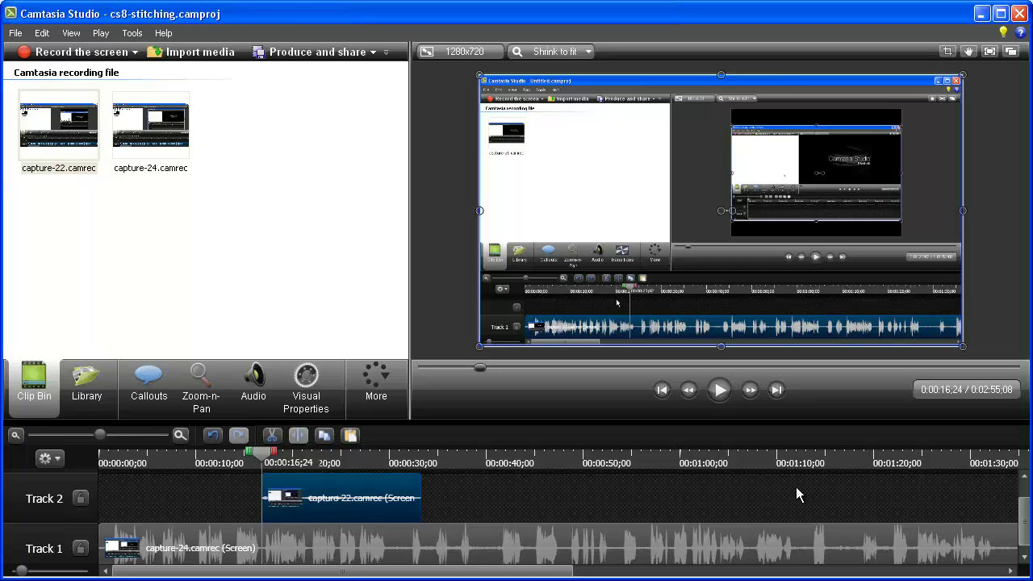
{"action": "scroll", "coordinate": [1027, 519], "scroll_direction": "up", "scroll_amount": 1}
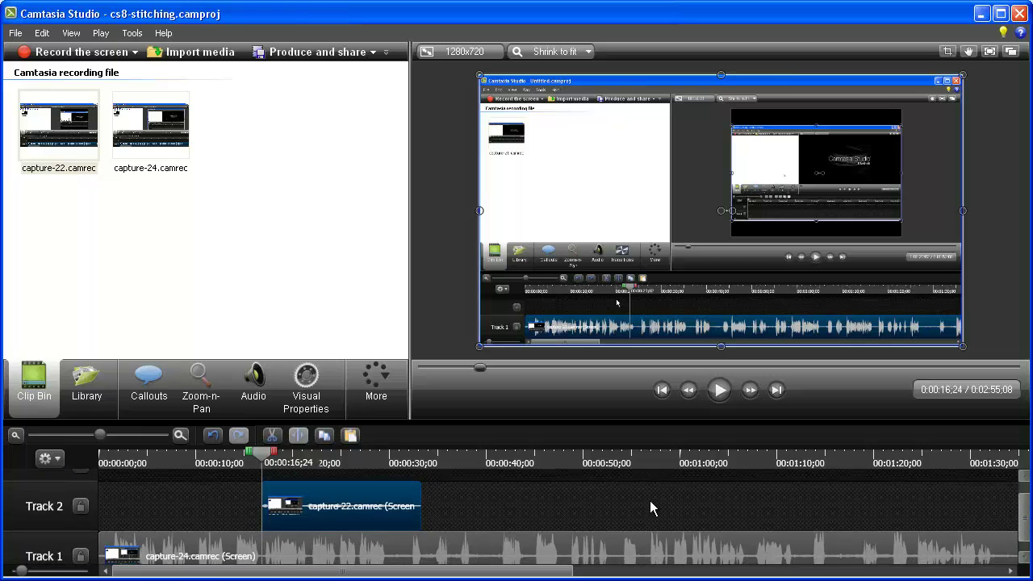
{"action": "right_click", "coordinate": [343, 500]}
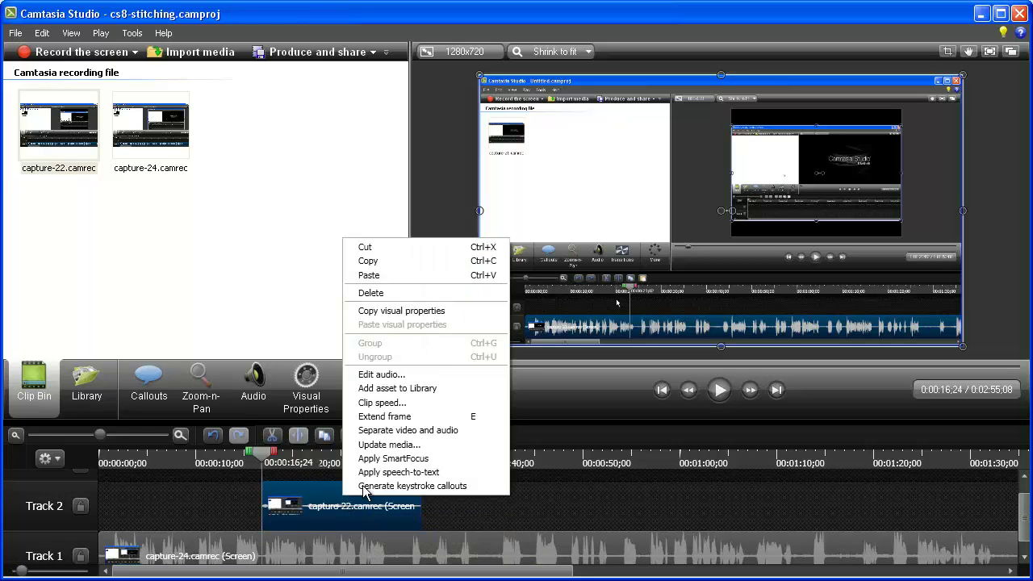
{"action": "left_click", "coordinate": [417, 431]}
{"action": "scroll", "coordinate": [1023, 519], "scroll_direction": "up", "scroll_amount": 1}
{"action": "scroll", "coordinate": [1023, 519], "scroll_direction": "up", "scroll_amount": 2}
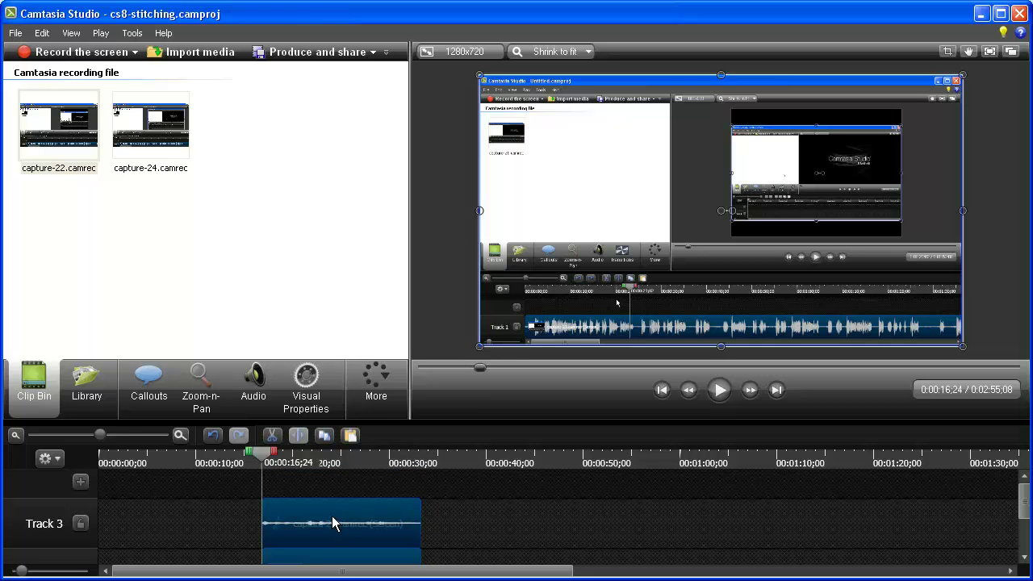
{"action": "left_click", "coordinate": [320, 515]}
{"action": "left_click", "coordinate": [272, 435]}
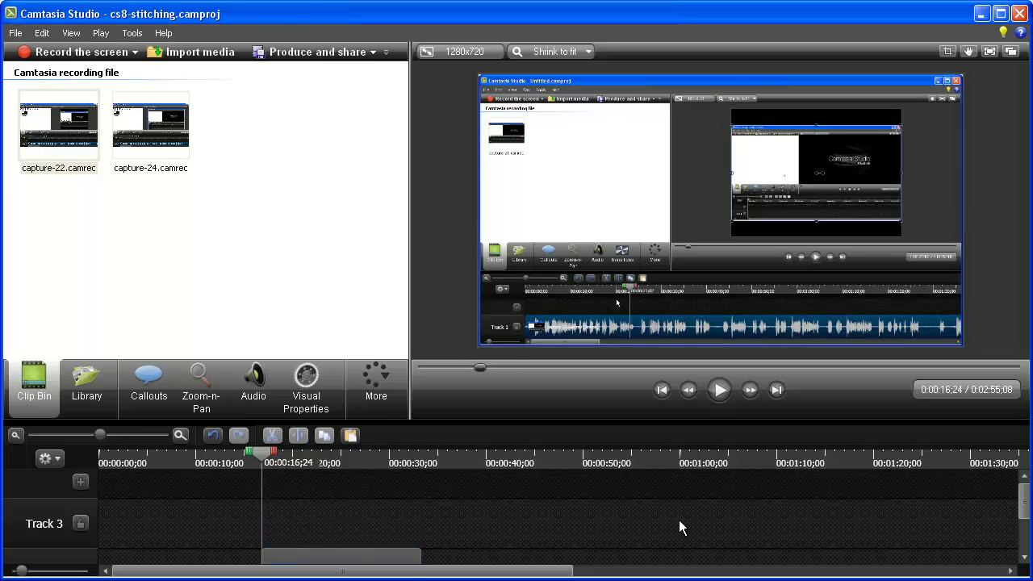
{"action": "scroll", "coordinate": [1022, 500], "scroll_direction": "down", "scroll_amount": 3}
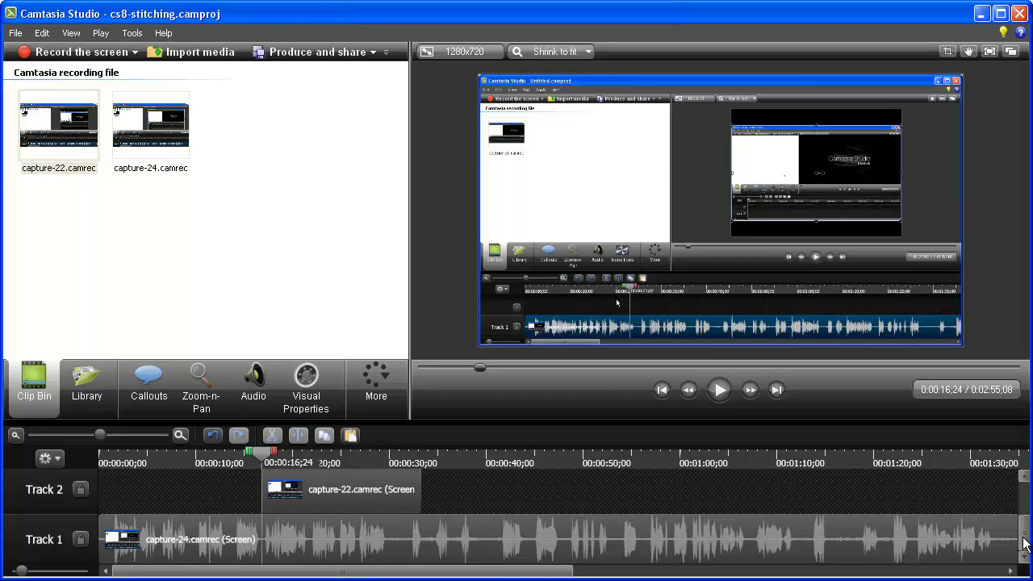
Crop the top and both sides of the capture-22 clip on the canvas, keeping the middle of its recorded timeline area
{"action": "left_click", "coordinate": [333, 490]}
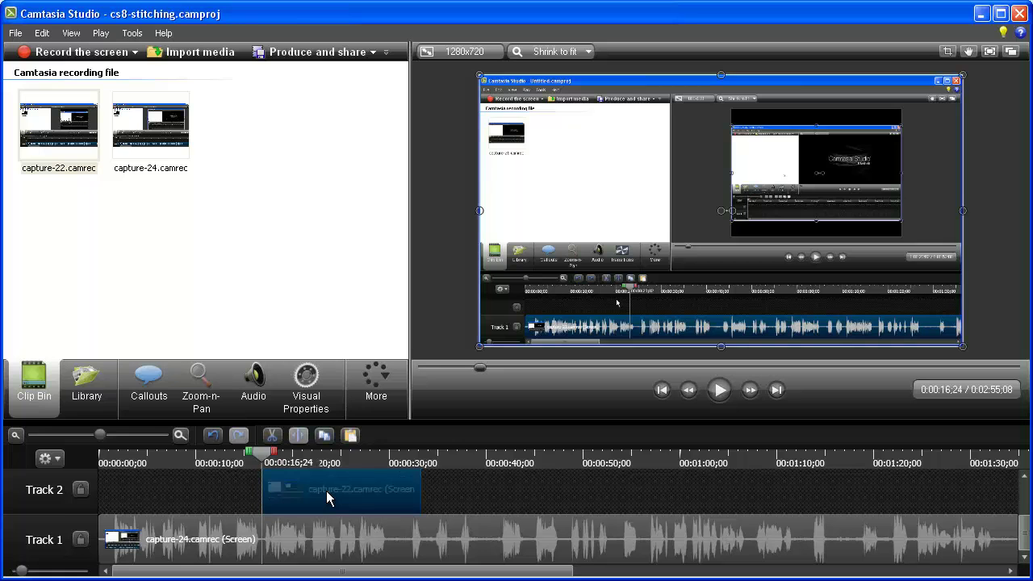
{"action": "left_click_drag", "start_coordinate": [327, 498], "coordinate": [331, 497]}
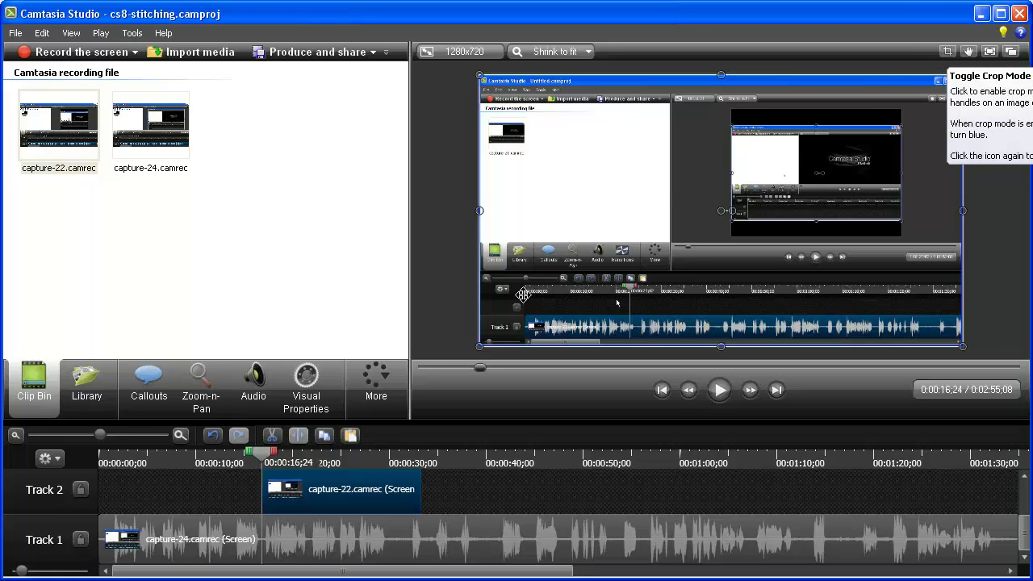
{"action": "left_click_drag", "start_coordinate": [330, 489], "coordinate": [329, 490]}
{"action": "left_click", "coordinate": [949, 53]}
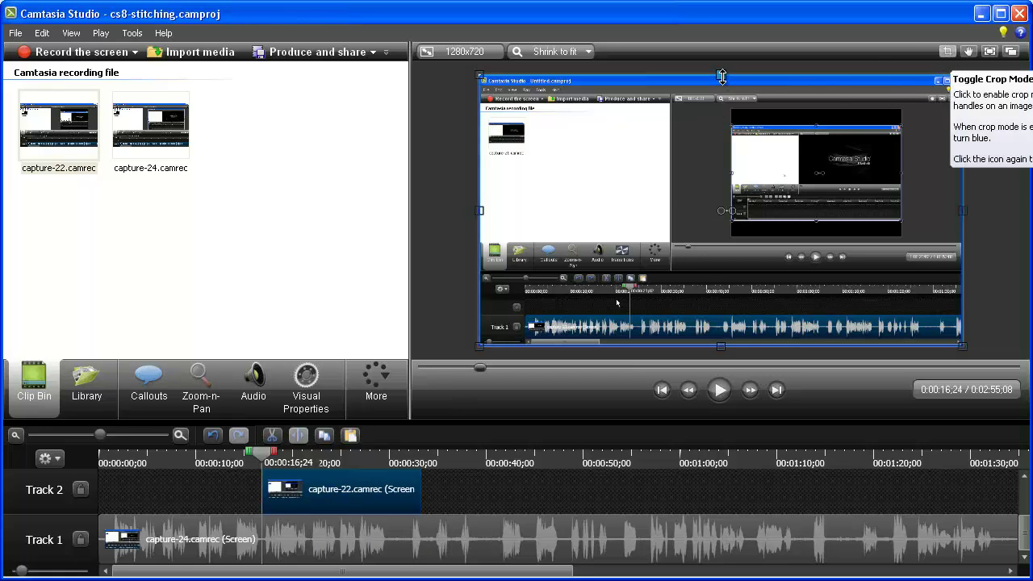
{"action": "left_click_drag", "start_coordinate": [722, 76], "coordinate": [723, 243]}
{"action": "left_click_drag", "start_coordinate": [481, 294], "coordinate": [549, 300]}
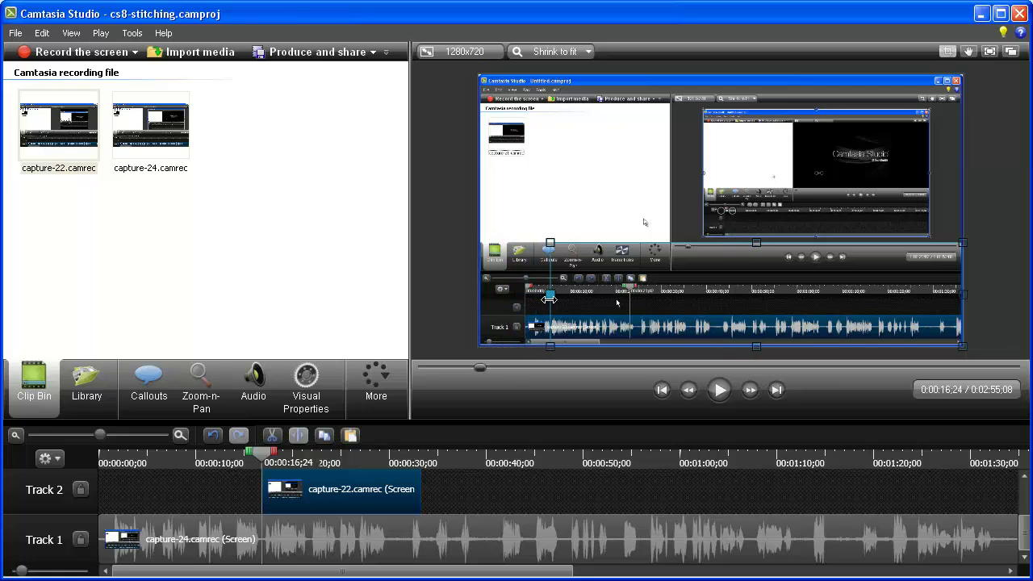
{"action": "left_click_drag", "start_coordinate": [962, 294], "coordinate": [803, 293]}
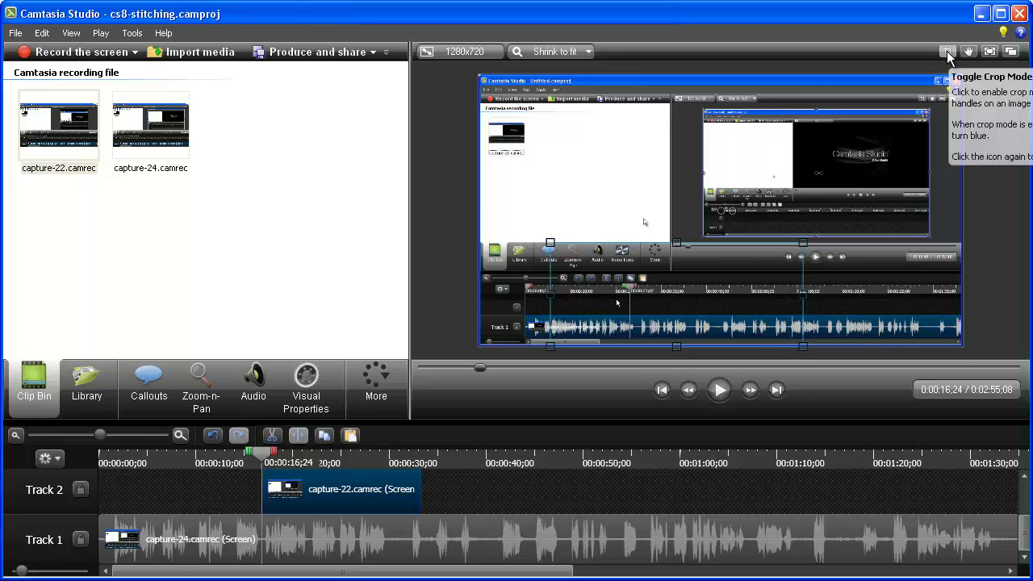
{"action": "left_click", "coordinate": [947, 52]}
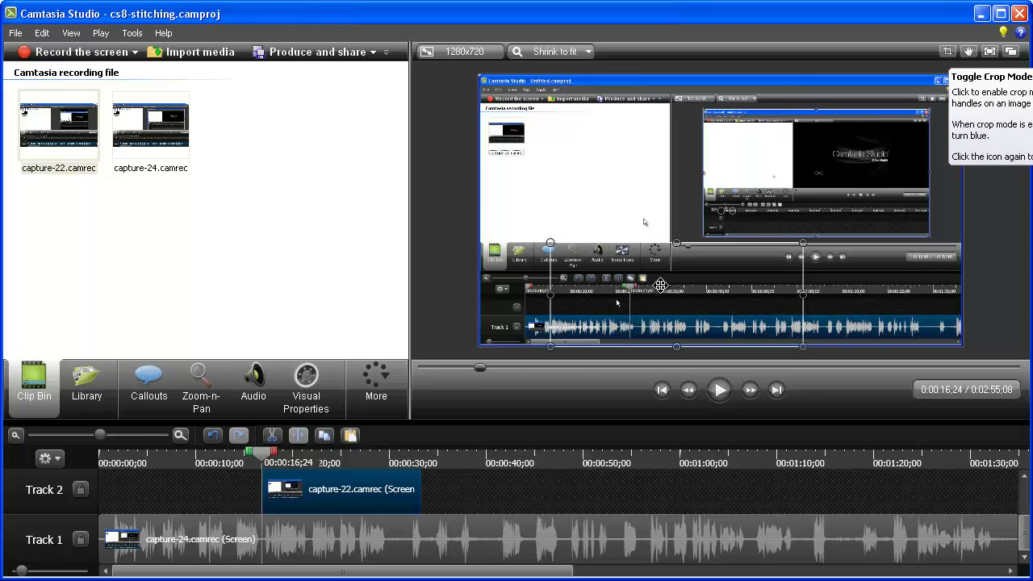
Move the cropped clip up toward the canvas centre at about X 130, Y 278 and enlarge it to about 111% scale
{"action": "left_click_drag", "start_coordinate": [660, 285], "coordinate": [714, 191]}
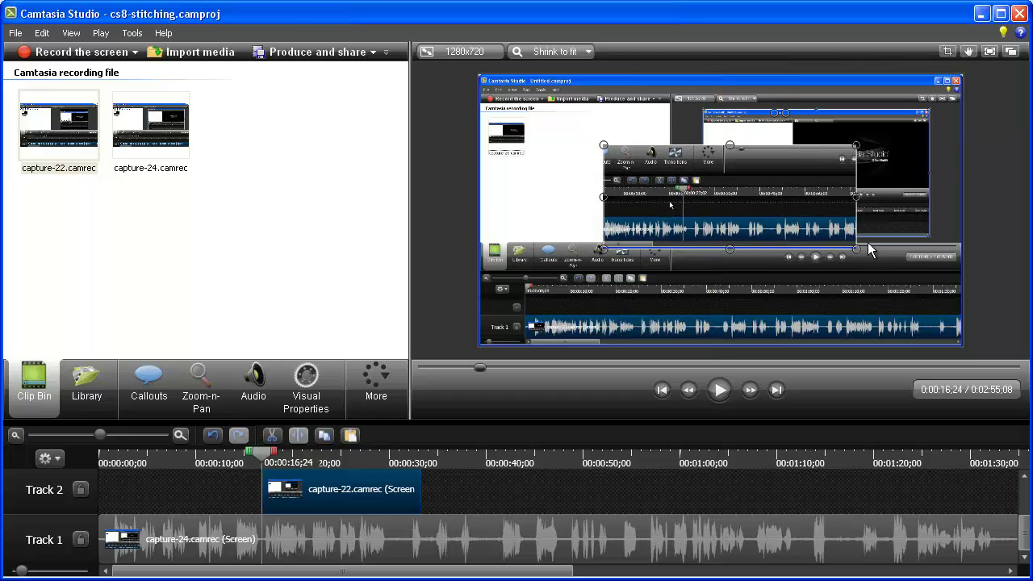
{"action": "left_click_drag", "start_coordinate": [855, 248], "coordinate": [883, 260]}
{"action": "left_click_drag", "start_coordinate": [775, 219], "coordinate": [753, 212]}
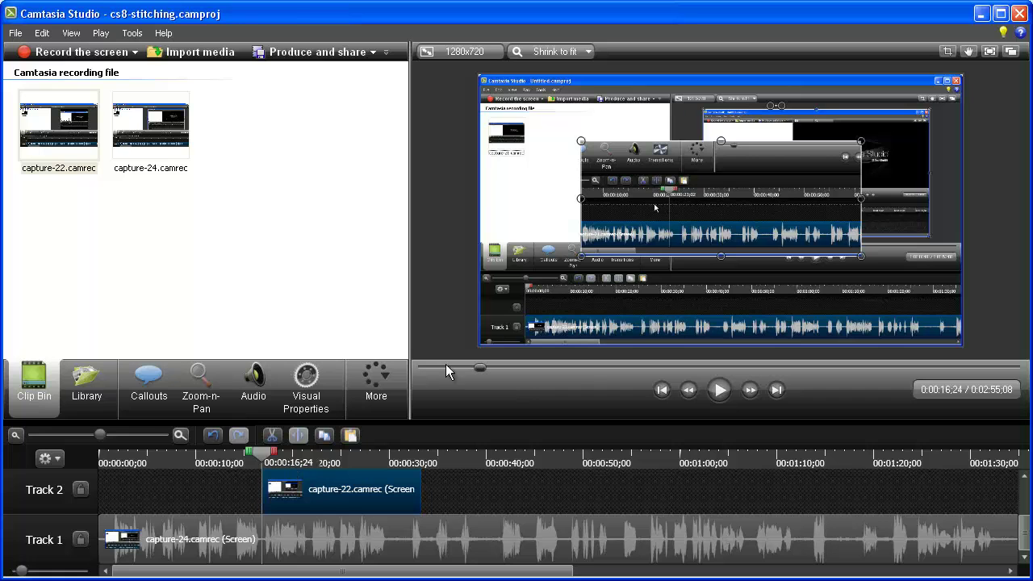
Add a drop shadow to the capture-22 clip with a distance of 38 and a direction of 297
{"action": "mouse_move", "coordinate": [272, 485]}
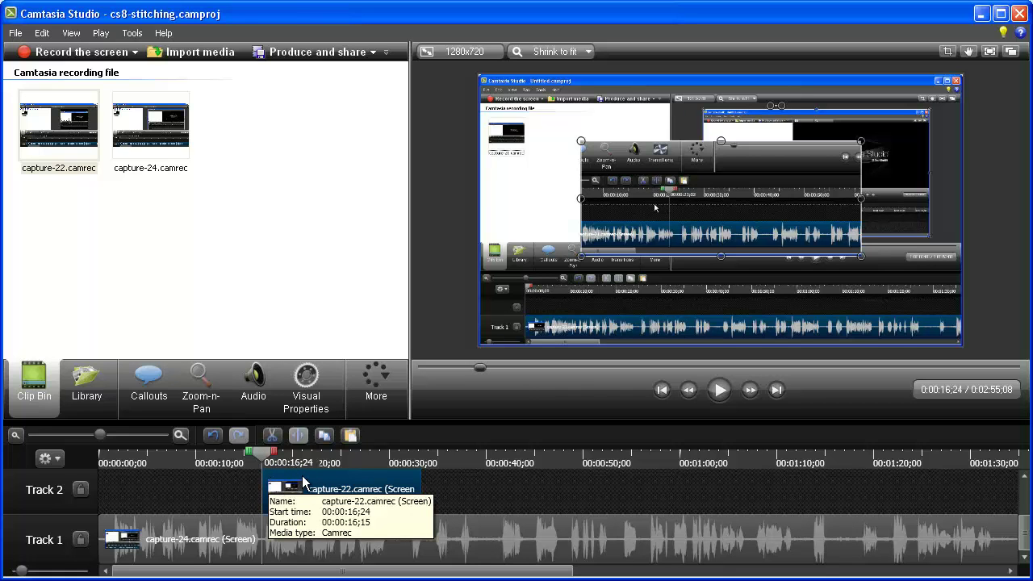
{"action": "left_click_drag", "start_coordinate": [299, 488], "coordinate": [297, 482]}
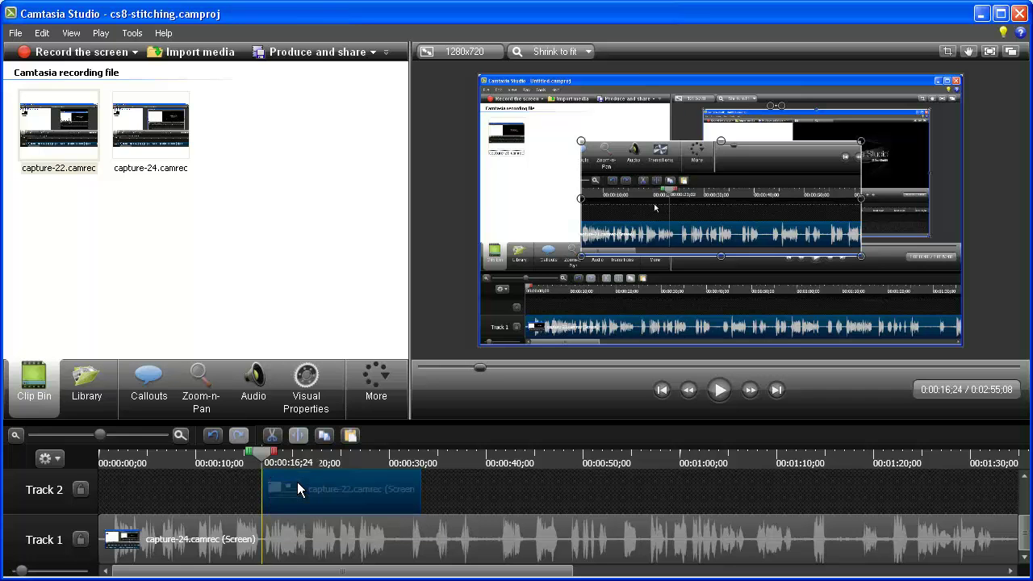
{"action": "left_click", "coordinate": [303, 399]}
{"action": "left_click", "coordinate": [38, 82]}
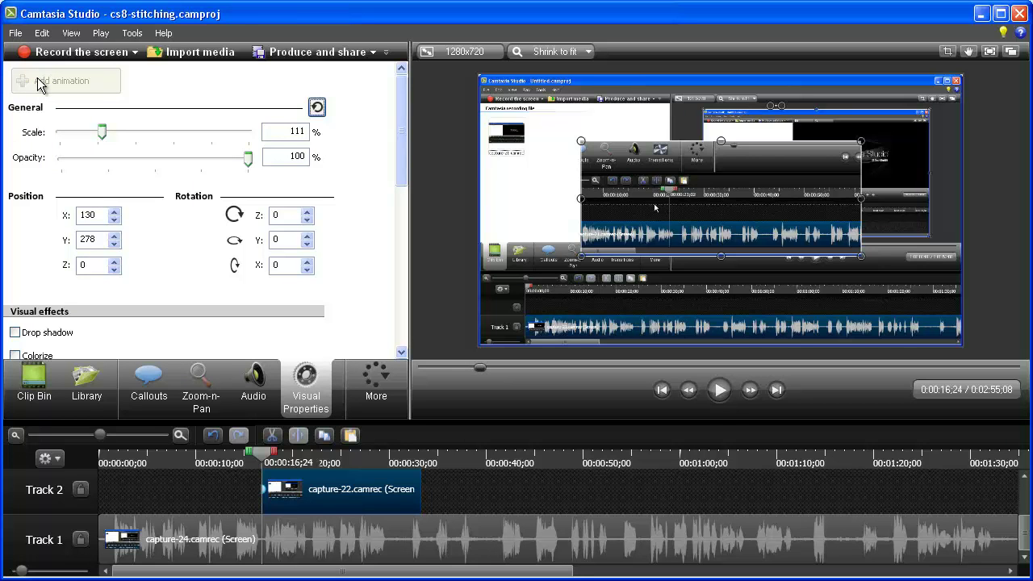
{"action": "left_click_drag", "start_coordinate": [401, 158], "coordinate": [398, 128]}
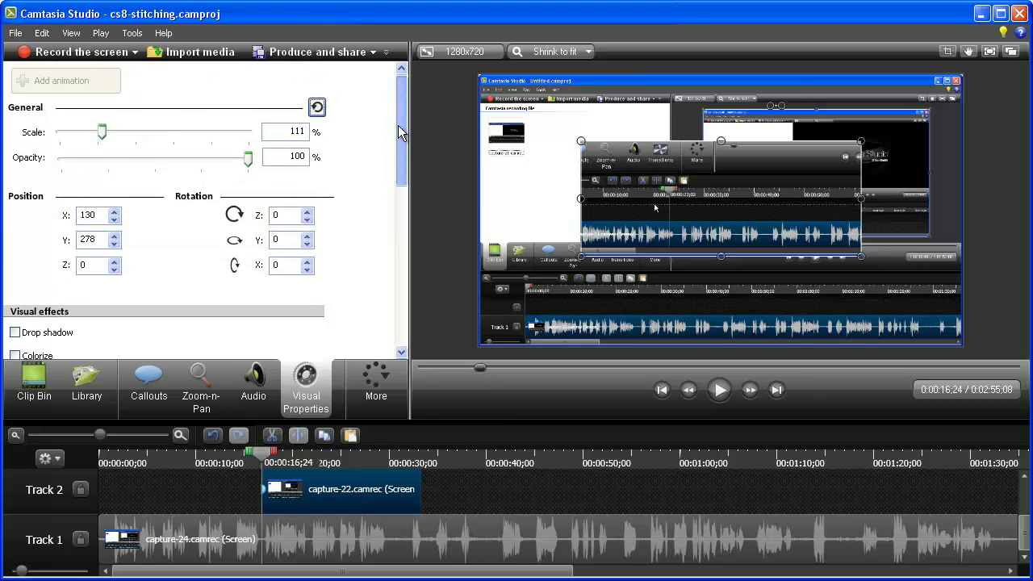
{"action": "scroll", "coordinate": [393, 130], "scroll_direction": "down", "scroll_amount": 5}
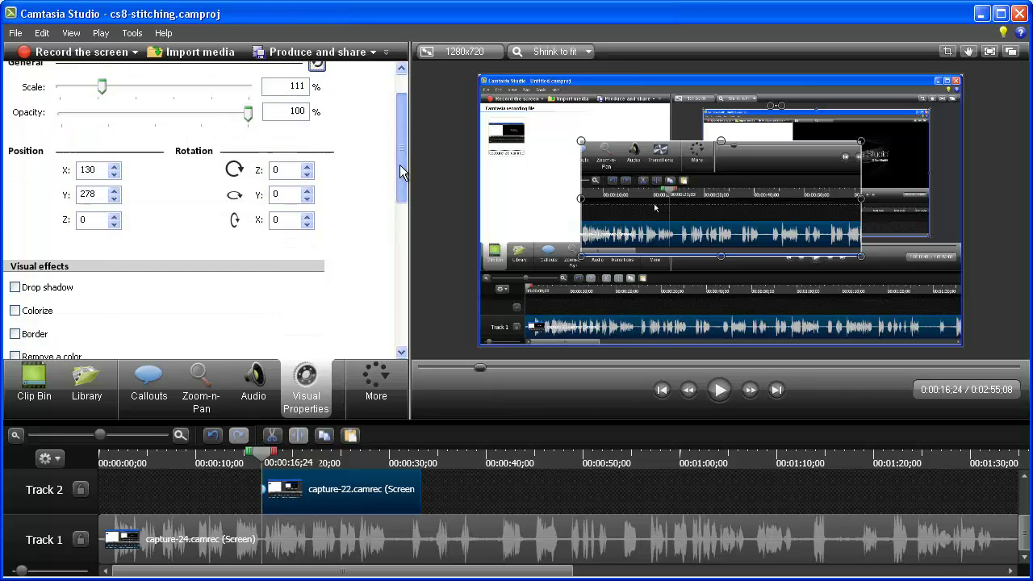
{"action": "left_click", "coordinate": [17, 174]}
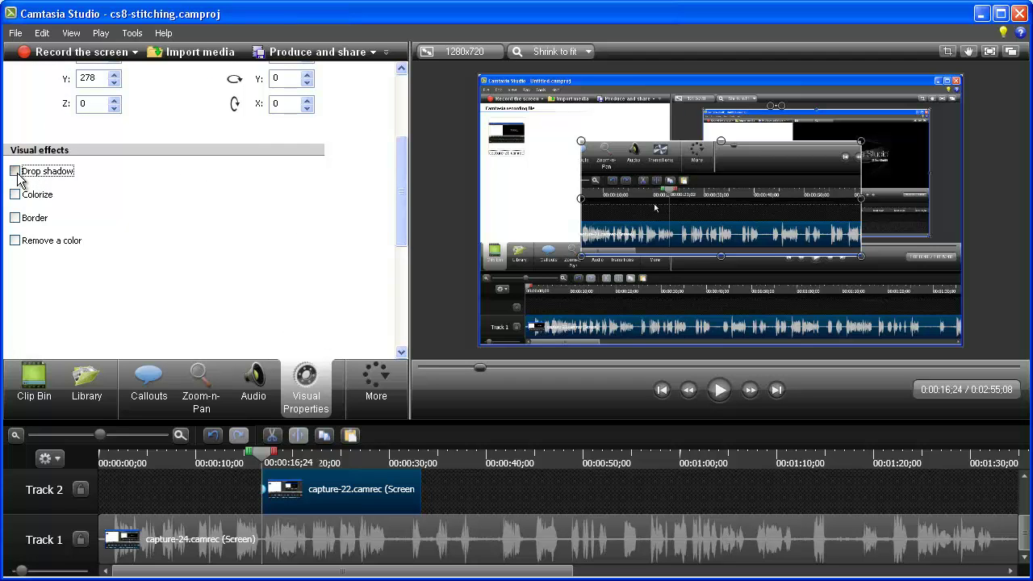
{"action": "left_click_drag", "start_coordinate": [101, 198], "coordinate": [147, 203]}
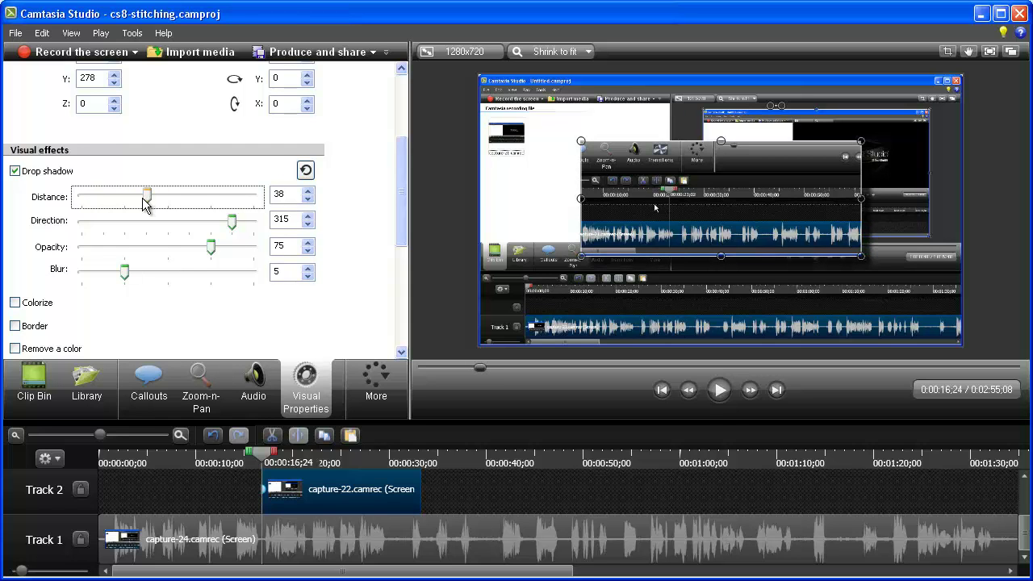
{"action": "mouse_move", "coordinate": [233, 227]}
{"action": "left_mouse_down"}
{"action": "mouse_move", "coordinate": [166, 226]}
{"action": "mouse_move", "coordinate": [226, 228]}
{"action": "left_mouse_up"}
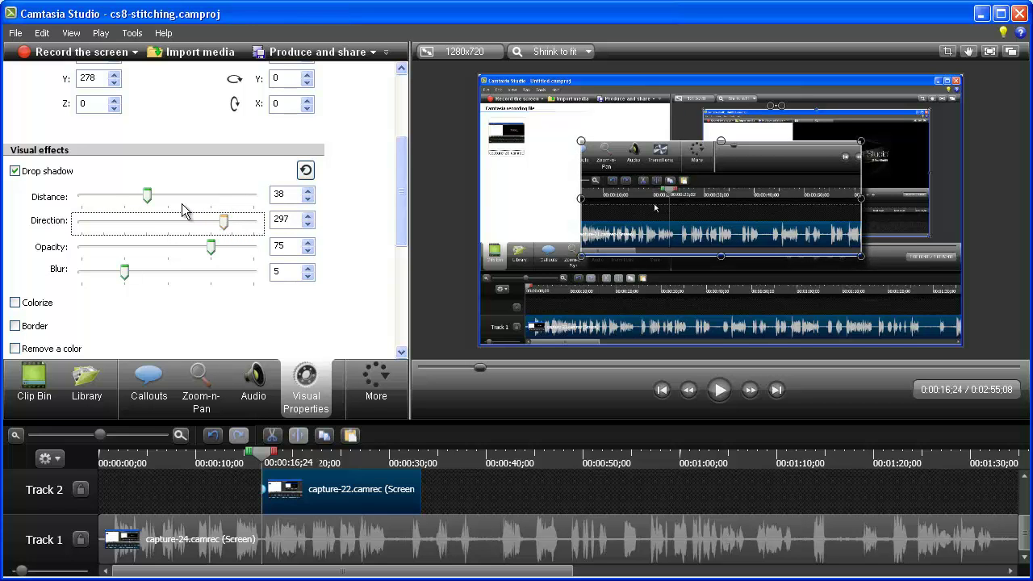
Add a Fade transition to both the start and the end of the capture-22 clip on Track 2
{"action": "left_click_drag", "start_coordinate": [408, 216], "coordinate": [396, 321]}
{"action": "left_click", "coordinate": [376, 379]}
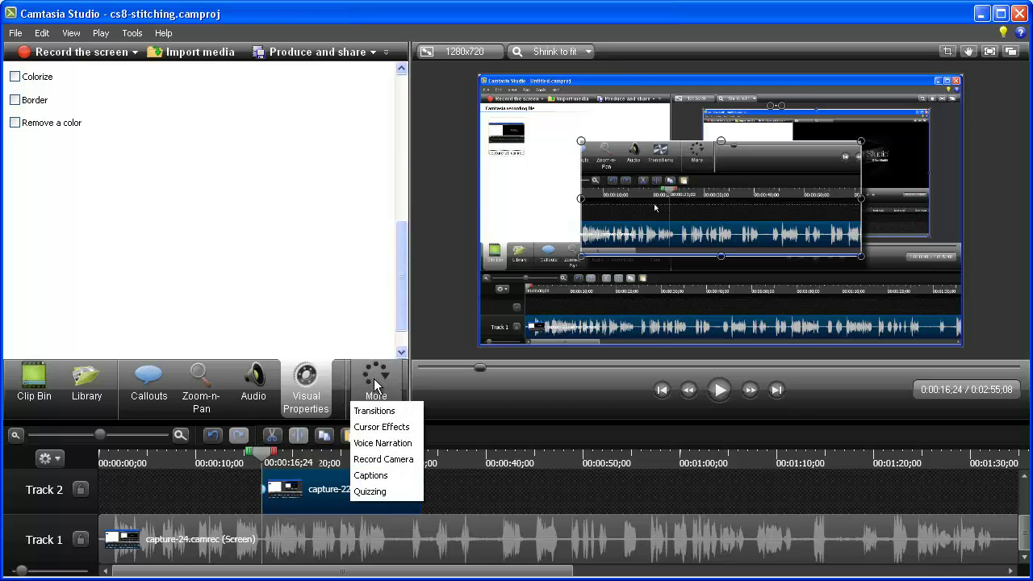
{"action": "left_click", "coordinate": [375, 411]}
{"action": "left_click_drag", "start_coordinate": [195, 297], "coordinate": [268, 494]}
{"action": "left_click_drag", "start_coordinate": [197, 302], "coordinate": [415, 499]}
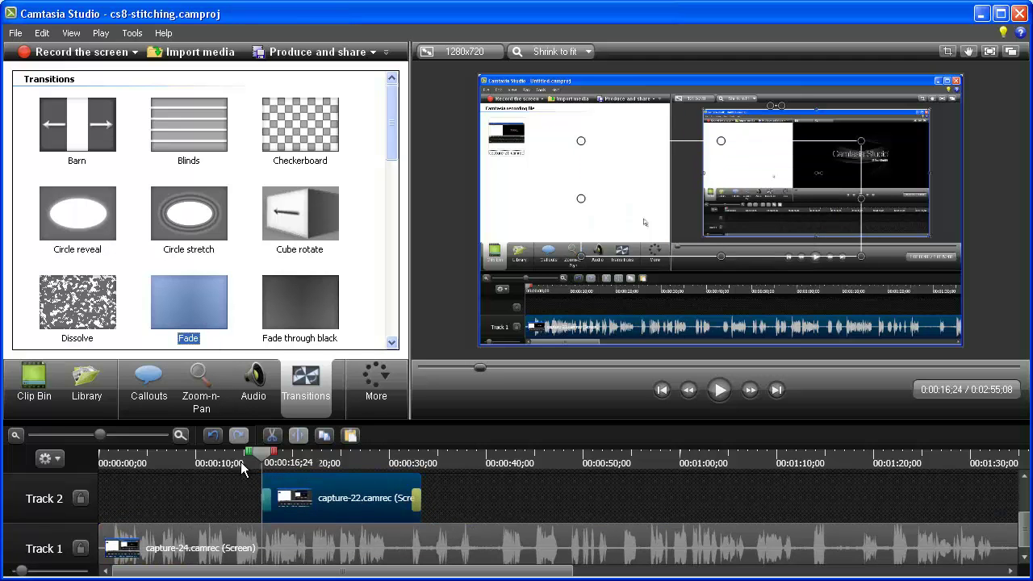
Play the timeline twice from just before the capture-22 clip, at about 15 seconds, to check its fade-in
{"action": "left_click_drag", "start_coordinate": [263, 451], "coordinate": [250, 451]}
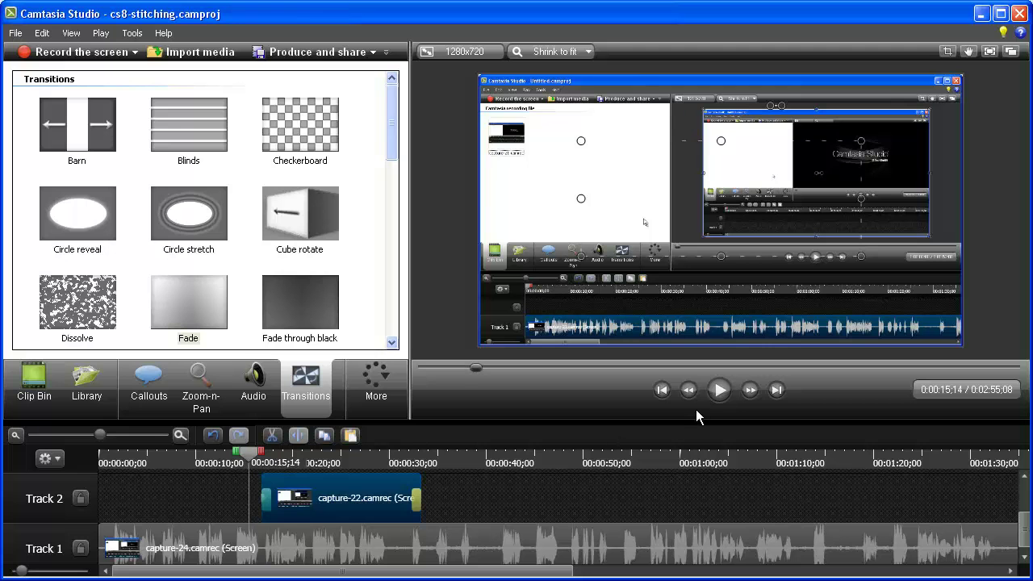
{"action": "left_click", "coordinate": [719, 390]}
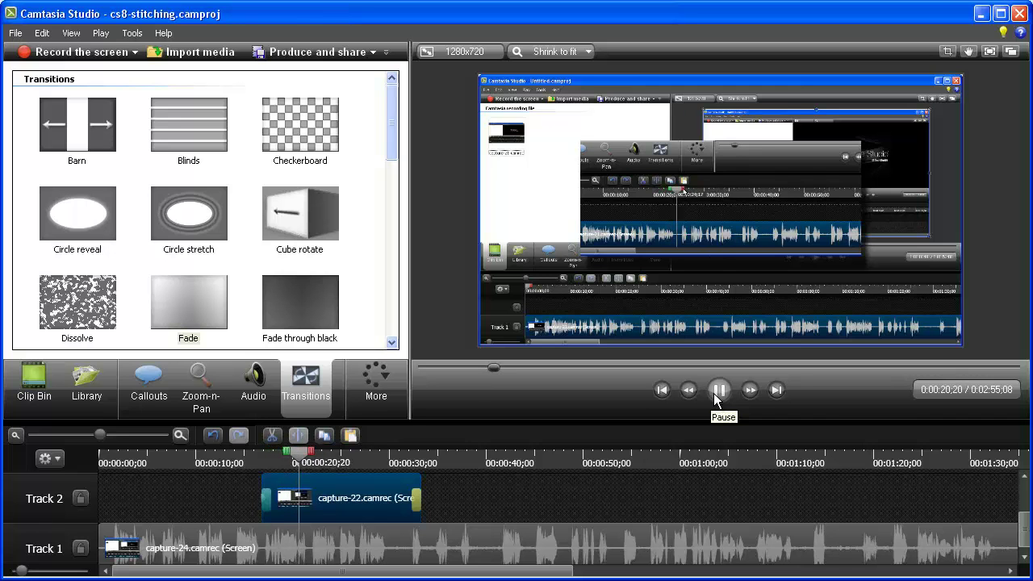
{"action": "left_click", "coordinate": [712, 395]}
{"action": "left_click_drag", "start_coordinate": [310, 453], "coordinate": [259, 469]}
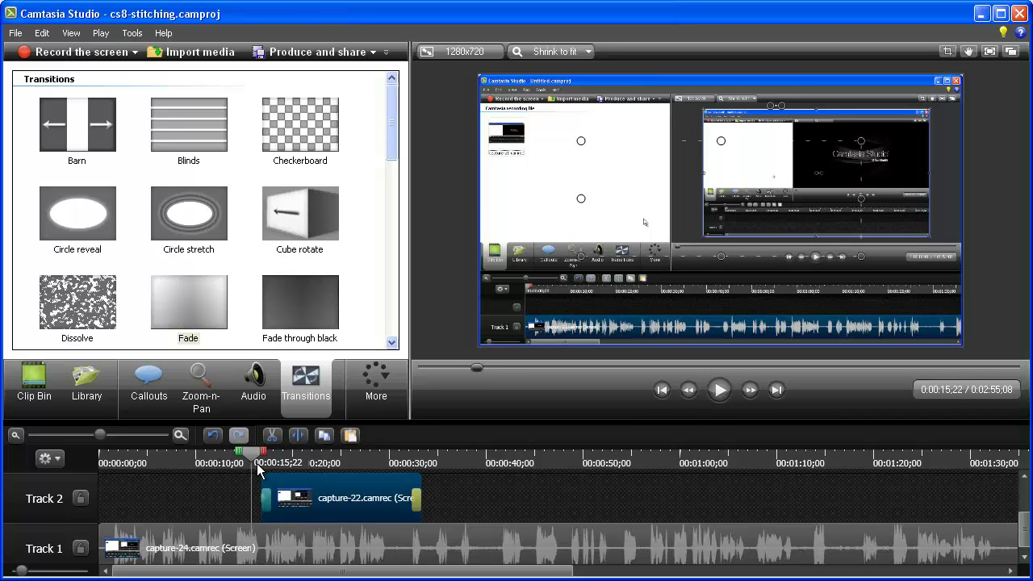
{"action": "left_click", "coordinate": [718, 392]}
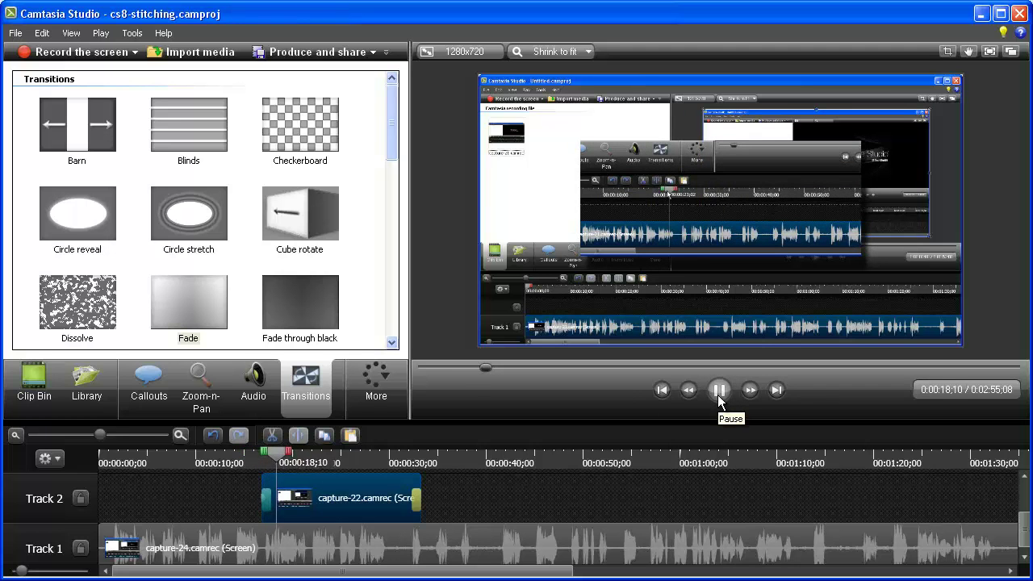
{"action": "left_click", "coordinate": [718, 392]}
Play the end of the capture-22 clip from about 30 seconds to check its fade-out, and return the playhead to about 28 seconds
{"action": "left_click", "coordinate": [400, 457]}
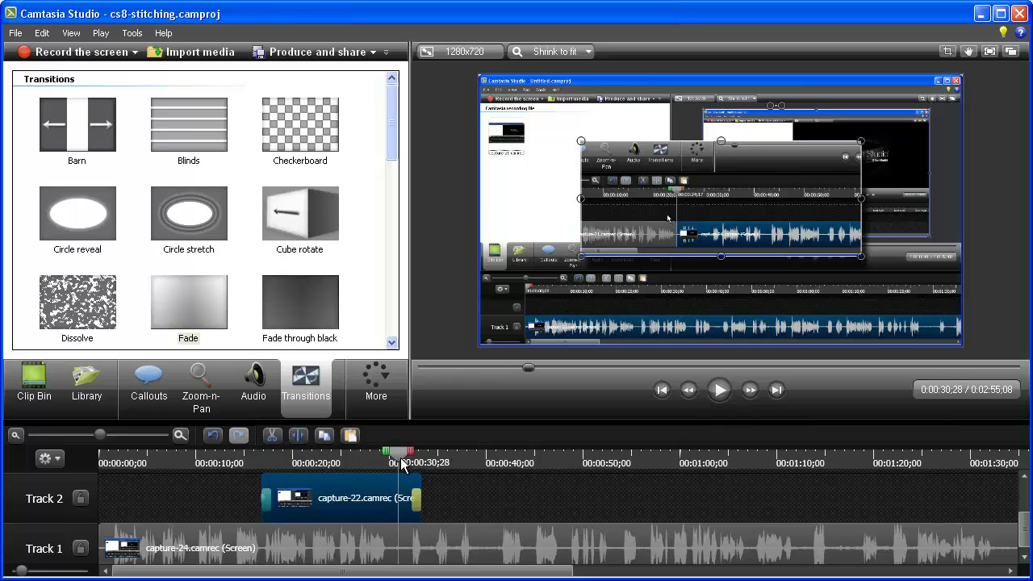
{"action": "left_click", "coordinate": [721, 391]}
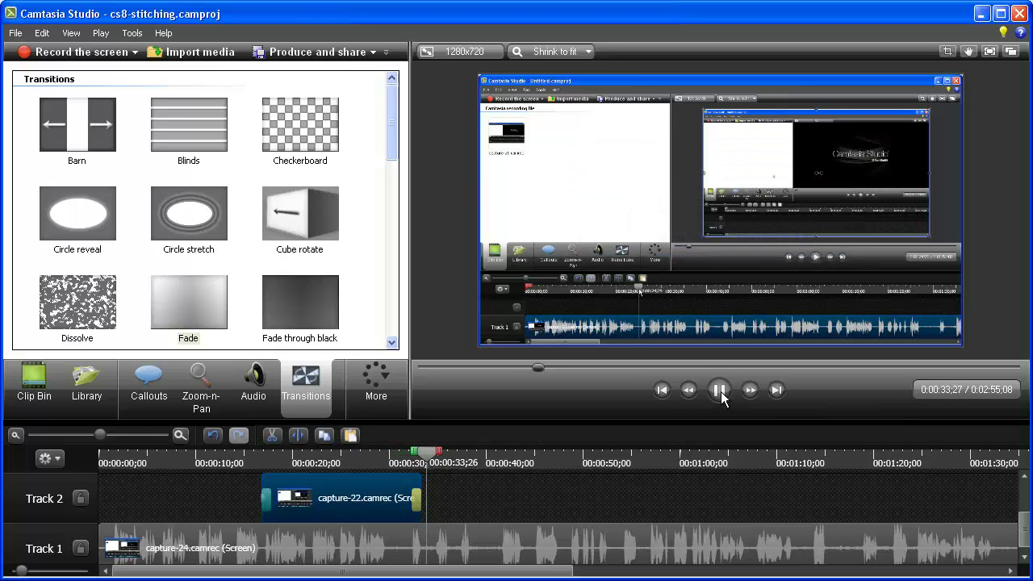
{"action": "left_click", "coordinate": [721, 391]}
{"action": "left_click", "coordinate": [377, 456]}
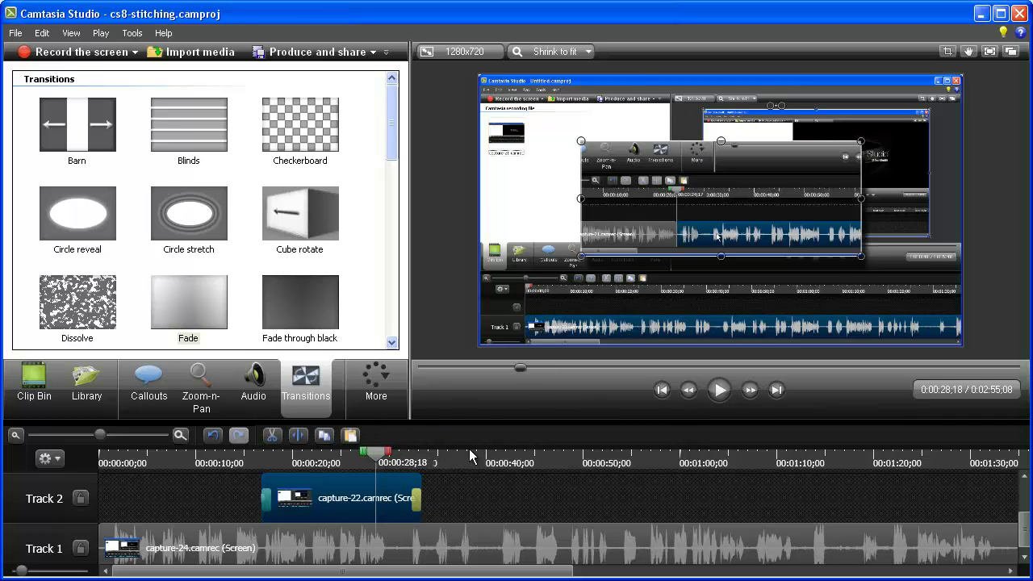